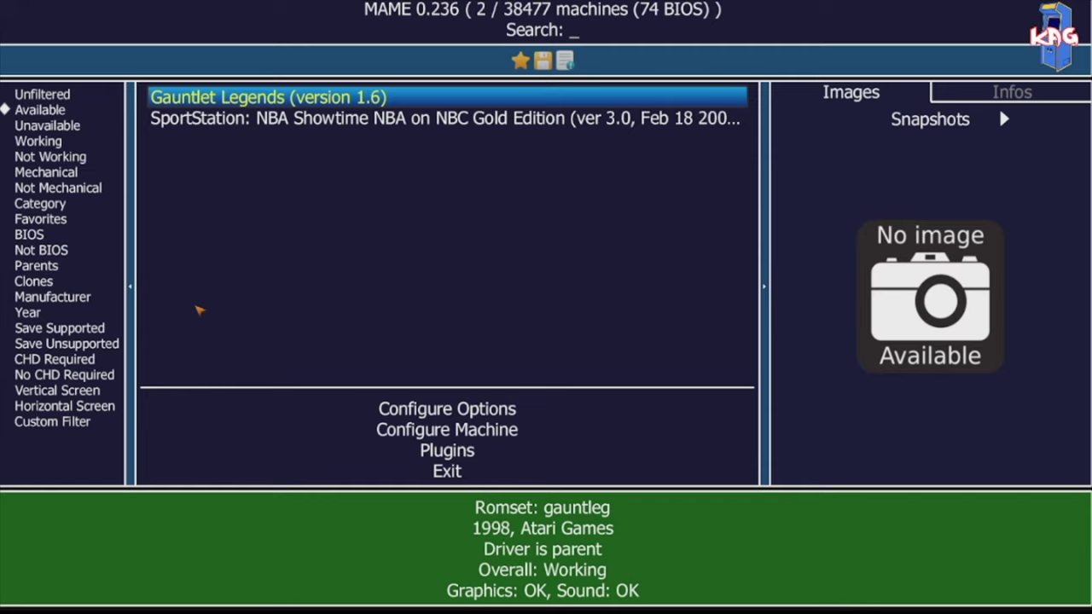
Try to launch SportStation: NBA Showtime NBA on NBC Gold Edition from the available machines
{"action": "key", "text": "Down"}
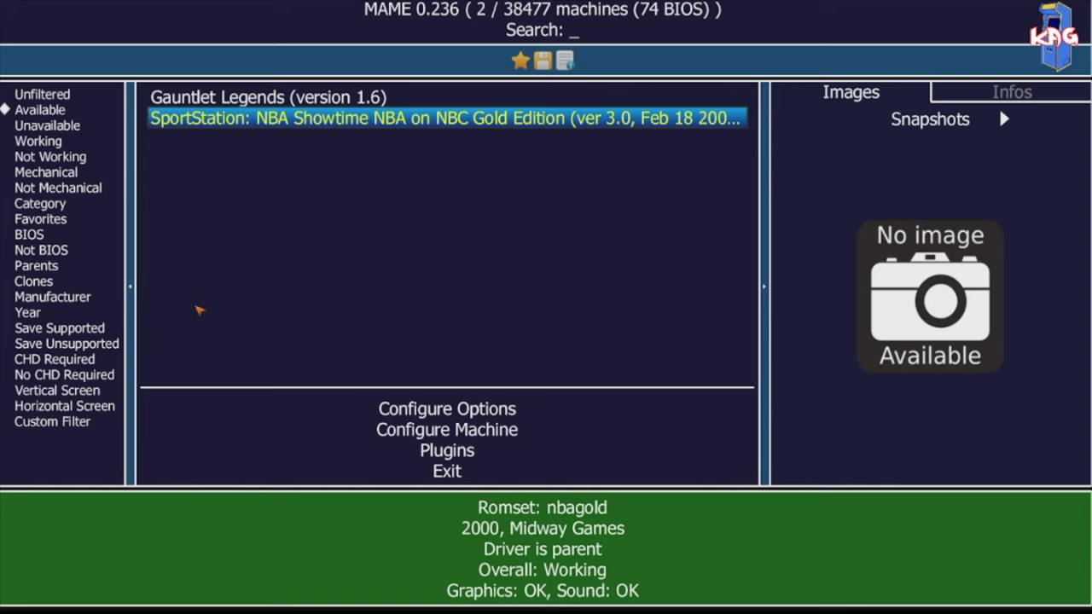
{"action": "key", "text": "Up"}
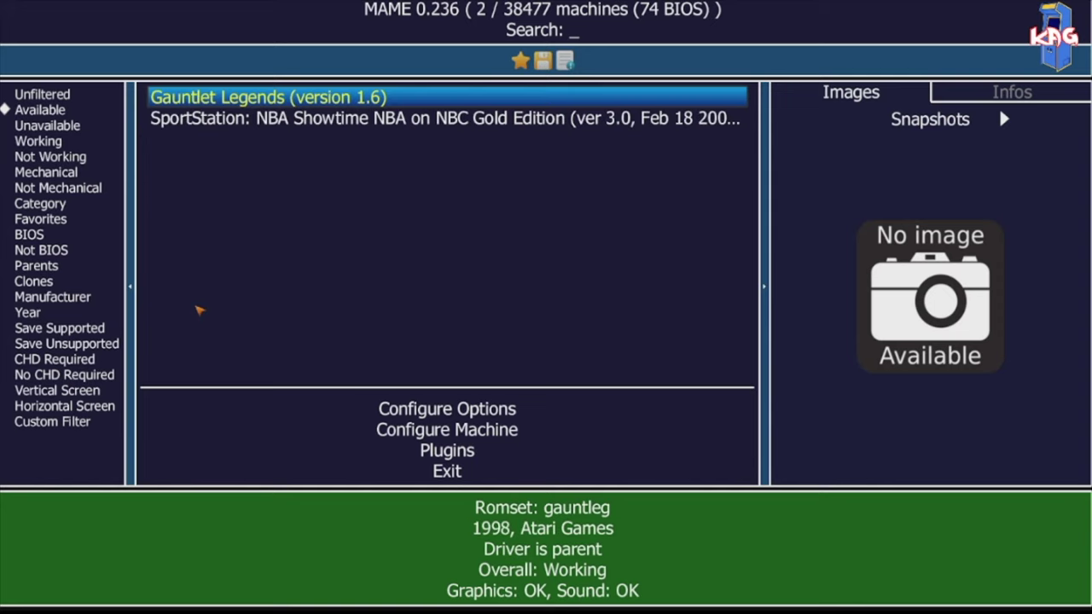
{"action": "key", "text": "Down"}
{"action": "key", "text": "Return"}
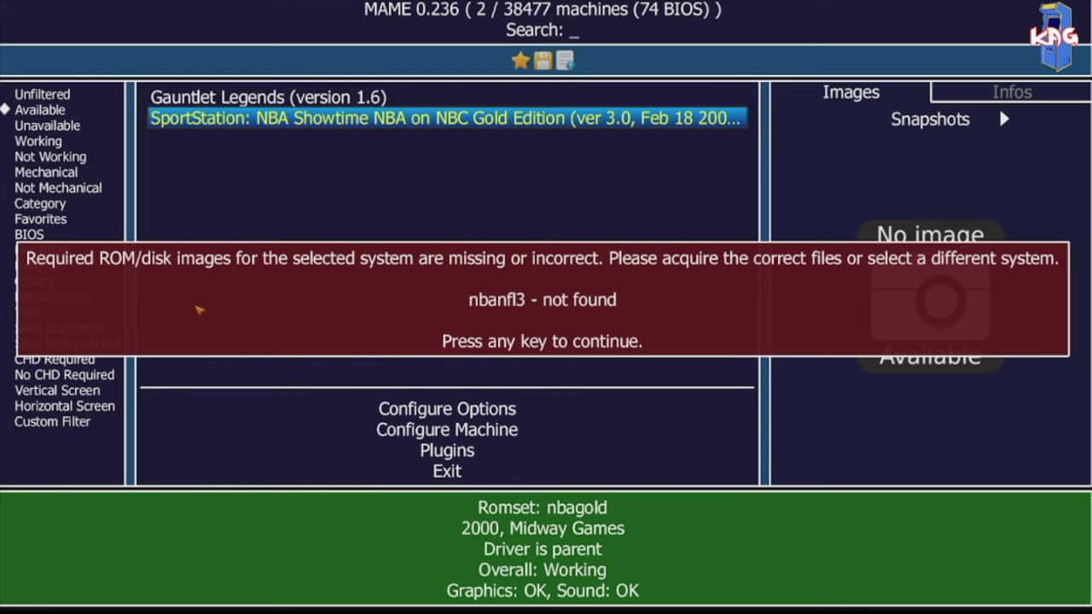
{"action": "key", "text": "Escape"}
Try to launch Gauntlet Legends (version 1.6), and exit MAME
{"action": "key", "text": "Up"}
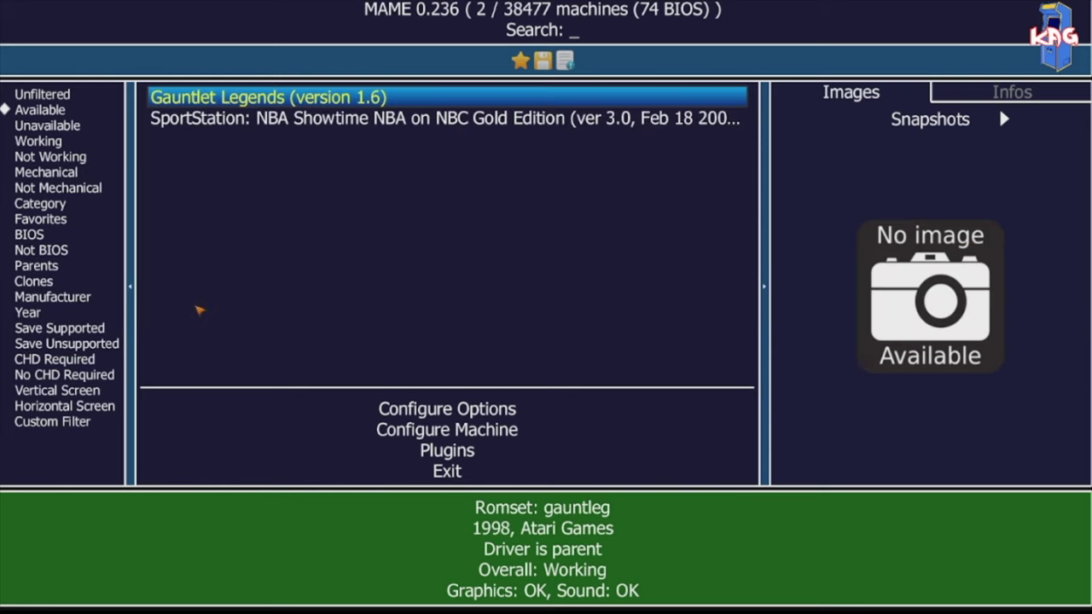
{"action": "key", "text": "Return"}
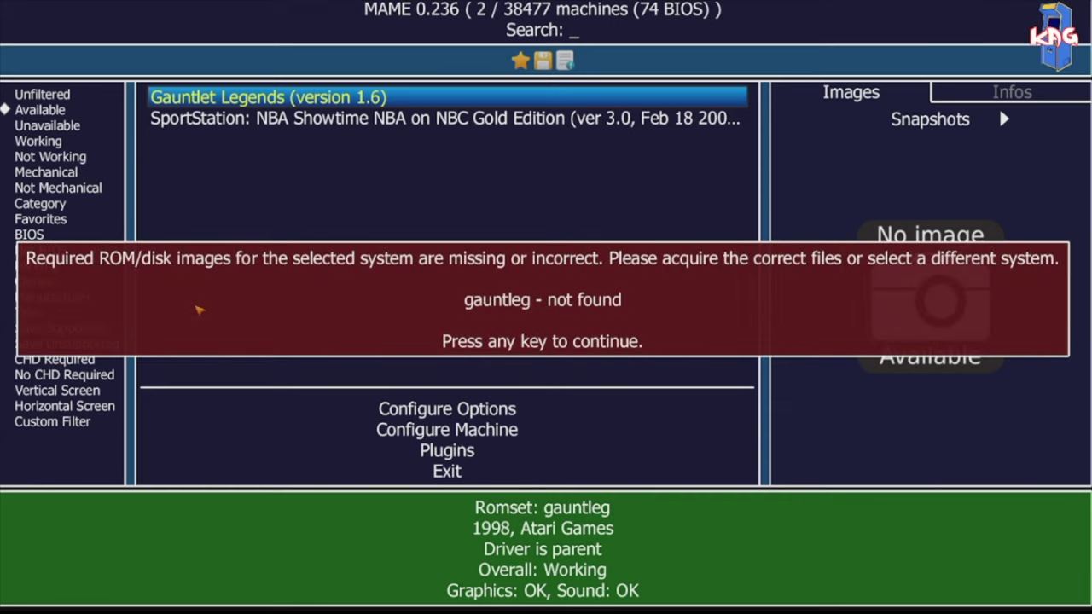
{"action": "key", "text": "Escape"}
{"action": "key", "text": "Escape"}
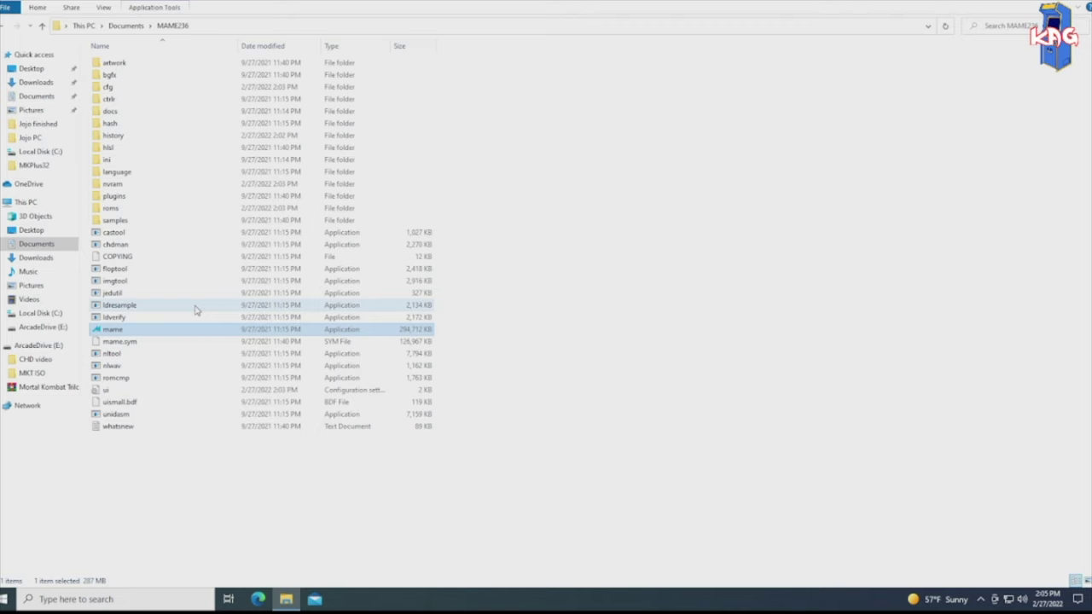
Create a folder named nbagold inside MAME236's roms folder and move nbanfl3.chd into it
{"action": "double_click", "coordinate": [120, 209]}
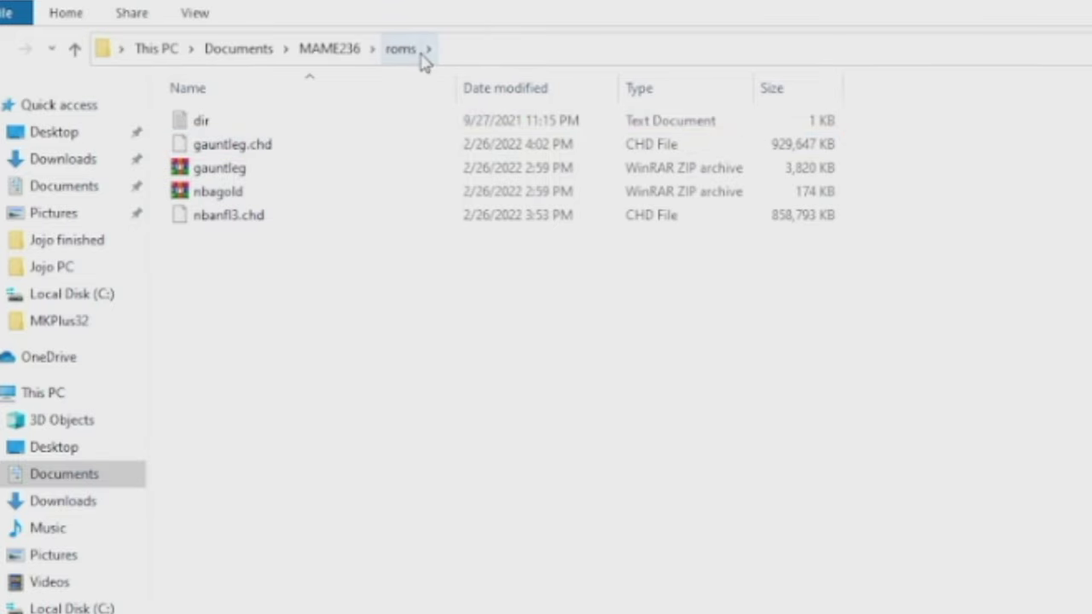
{"action": "right_click", "coordinate": [258, 355]}
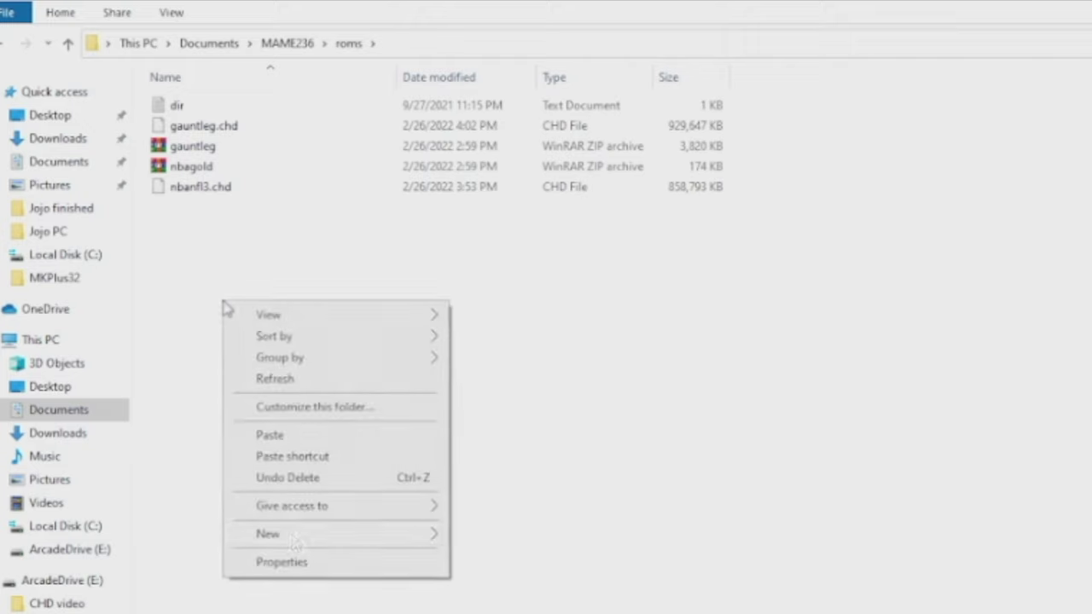
{"action": "mouse_move", "coordinate": [384, 541]}
{"action": "left_click", "coordinate": [553, 546]}
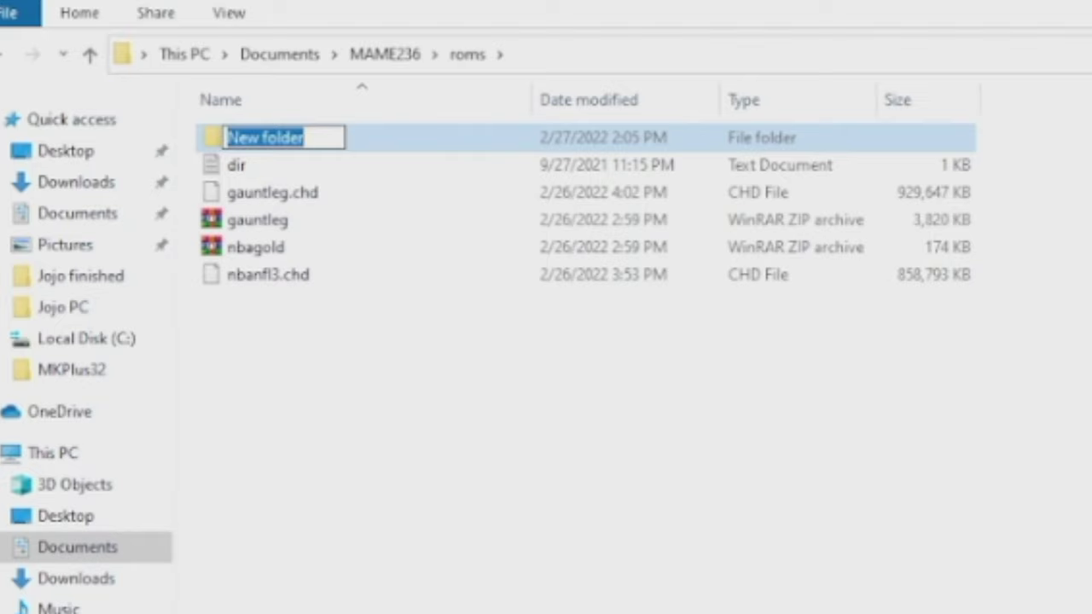
{"action": "type", "text": "nbagold"}
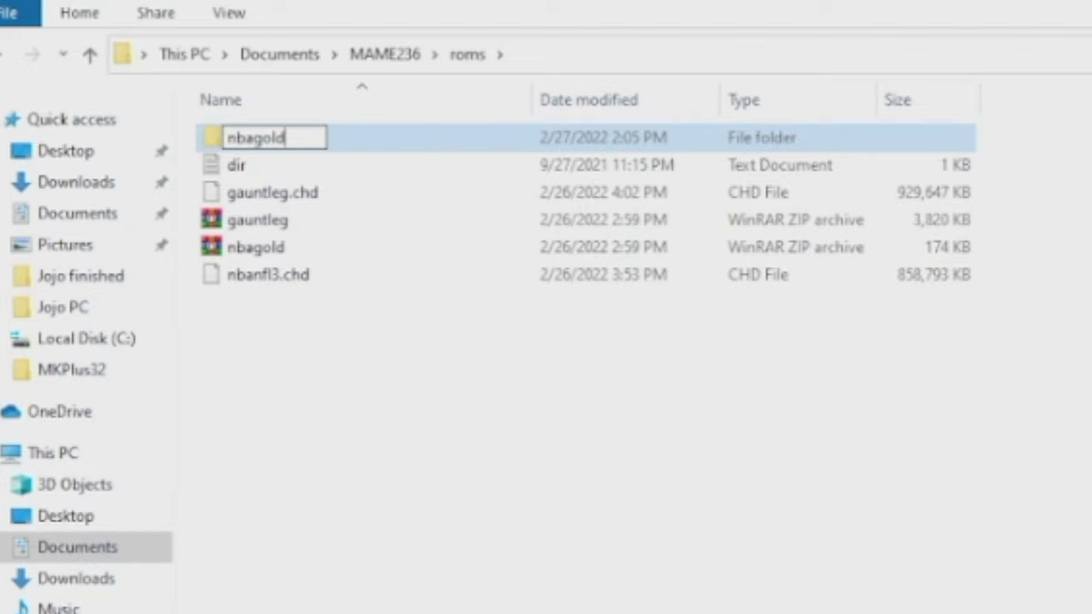
{"action": "key", "text": "Return"}
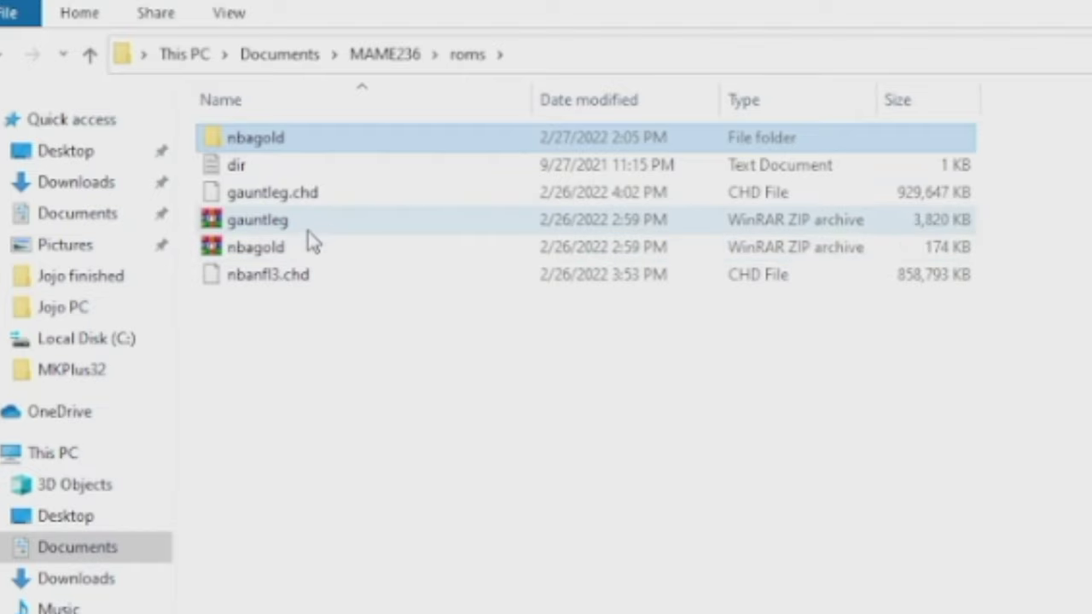
{"action": "left_click", "coordinate": [288, 278]}
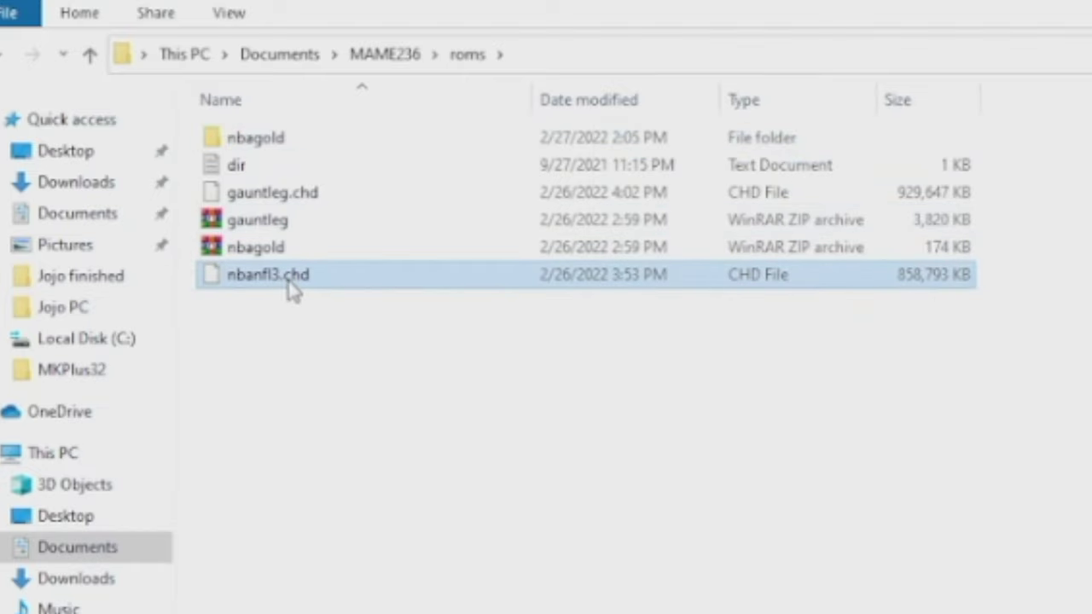
{"action": "left_click_drag", "start_coordinate": [288, 275], "coordinate": [288, 139]}
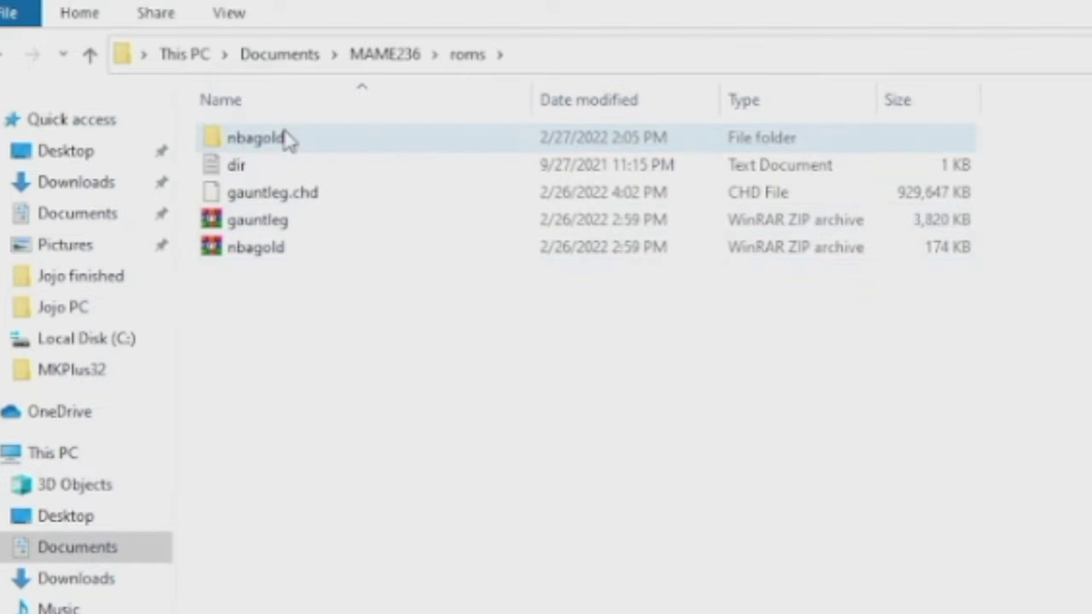
Start MAME from the MAME236 folder, test-run NBA Showtime Gold Edition, and exit
{"action": "left_click", "coordinate": [366, 62]}
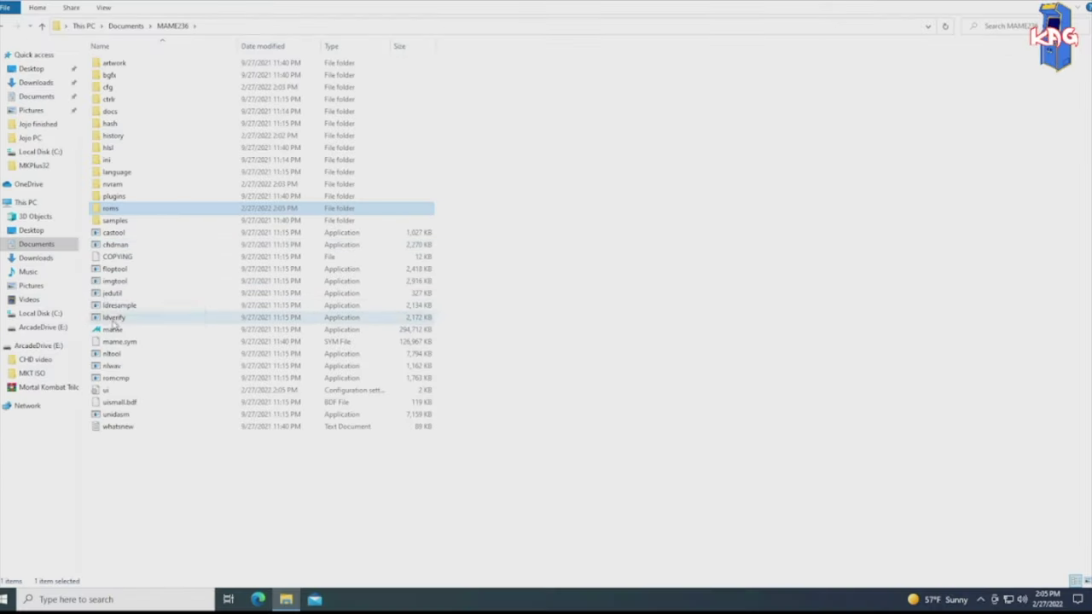
{"action": "double_click", "coordinate": [116, 329]}
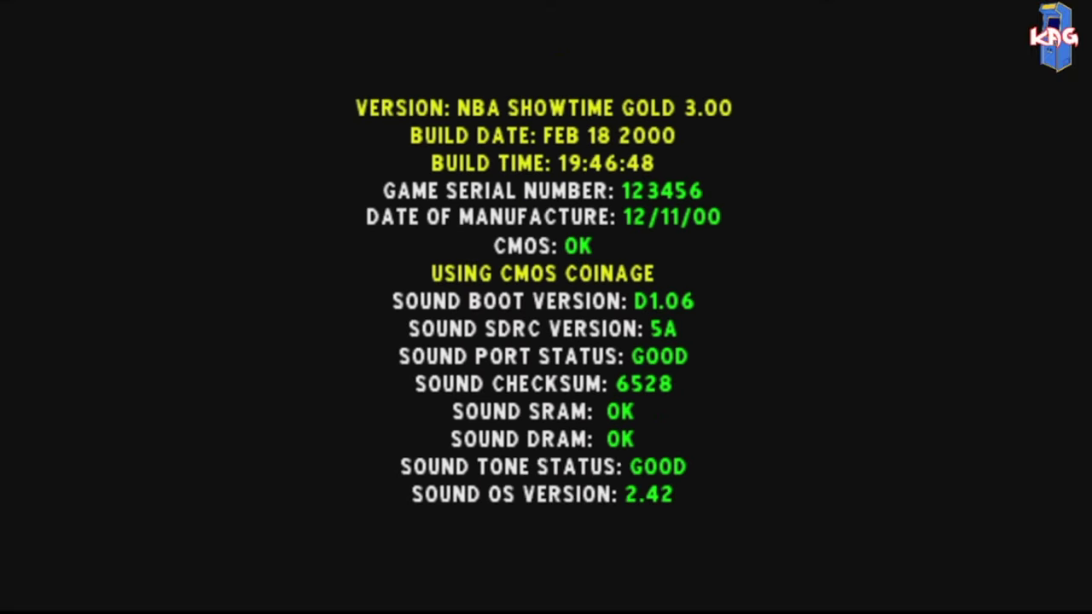
{"action": "key", "text": "Escape"}
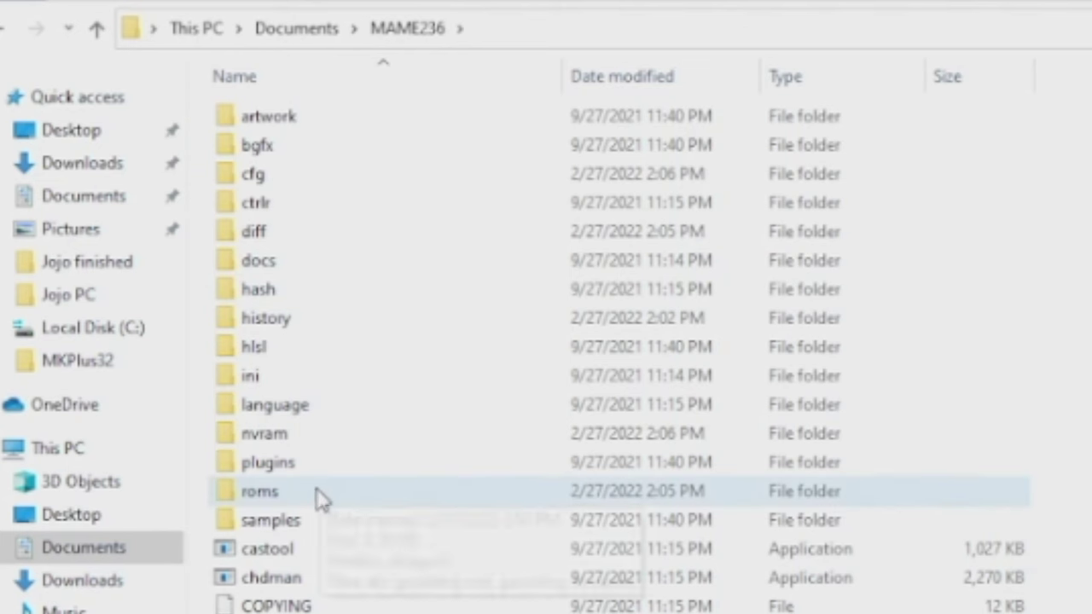
Create a folder named gauntleg inside the roms folder and move gauntleg.chd into it
{"action": "left_click", "coordinate": [318, 500]}
{"action": "double_click", "coordinate": [318, 499]}
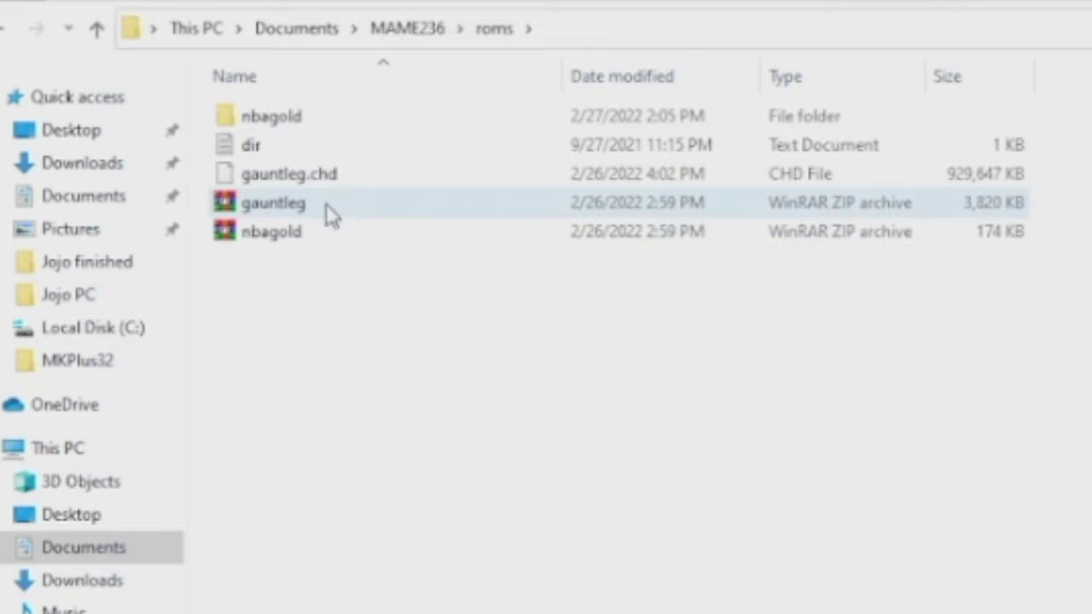
{"action": "double_click", "coordinate": [350, 134]}
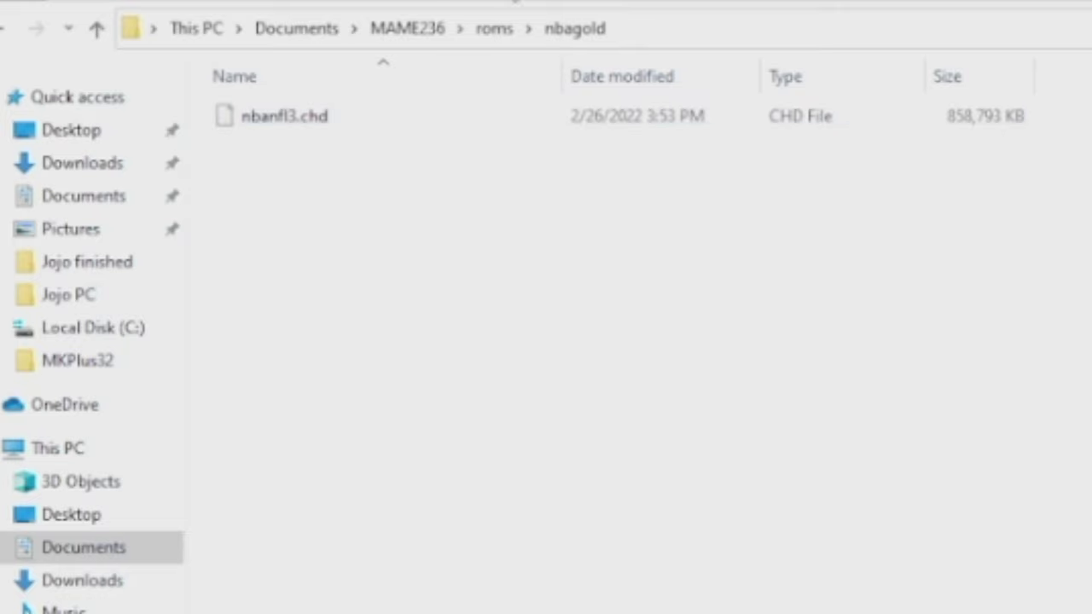
{"action": "left_click", "coordinate": [492, 36]}
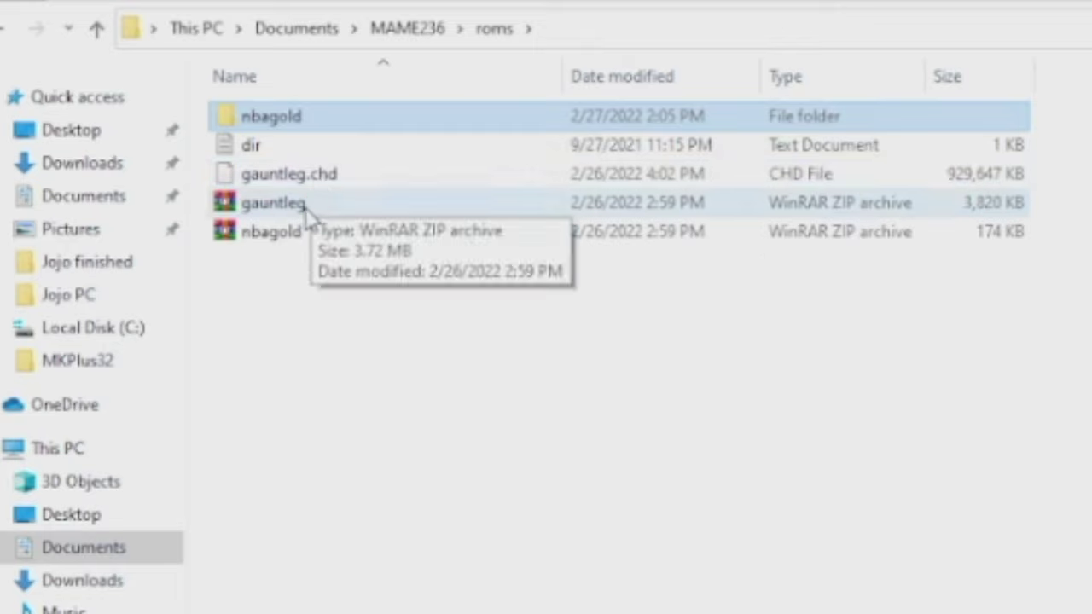
{"action": "key", "text": "Down"}
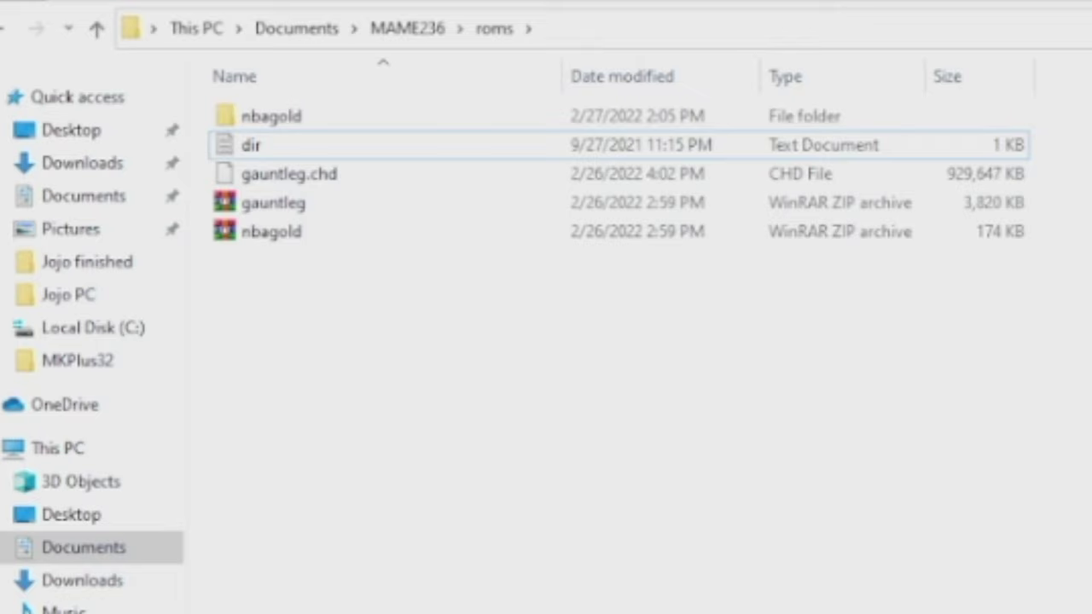
{"action": "key", "text": "ctrl+shift+n"}
{"action": "type", "text": "g"}
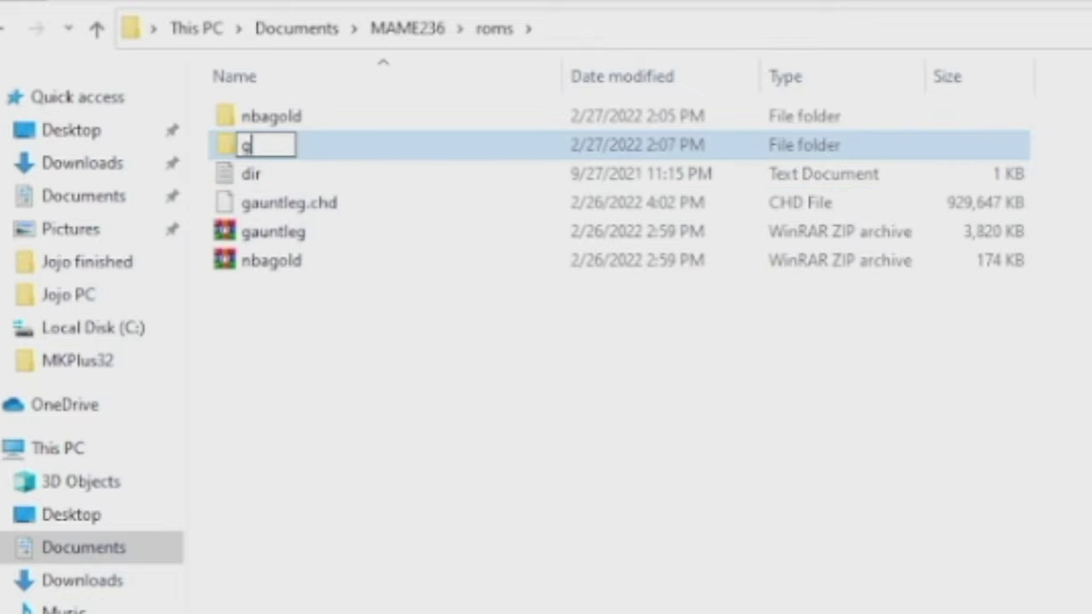
{"action": "type", "text": "auntleg"}
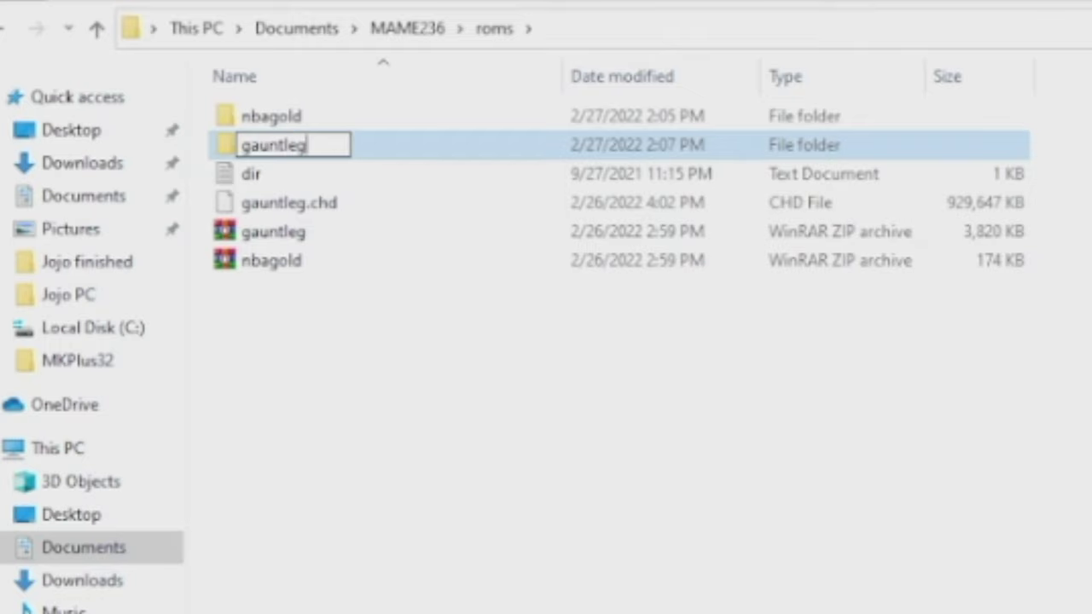
{"action": "key", "text": "Return"}
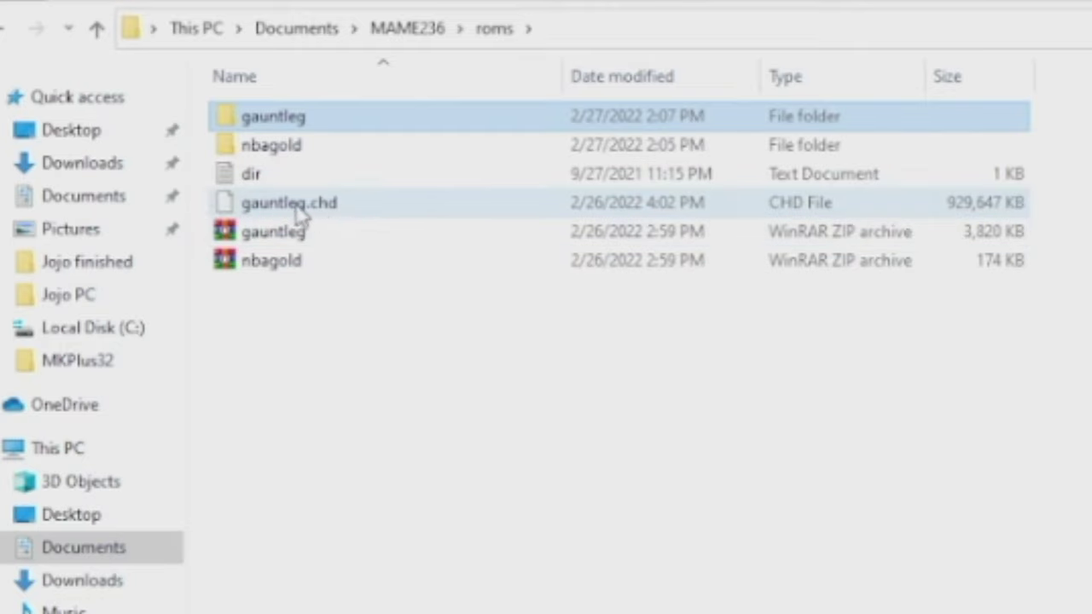
{"action": "left_click", "coordinate": [363, 221]}
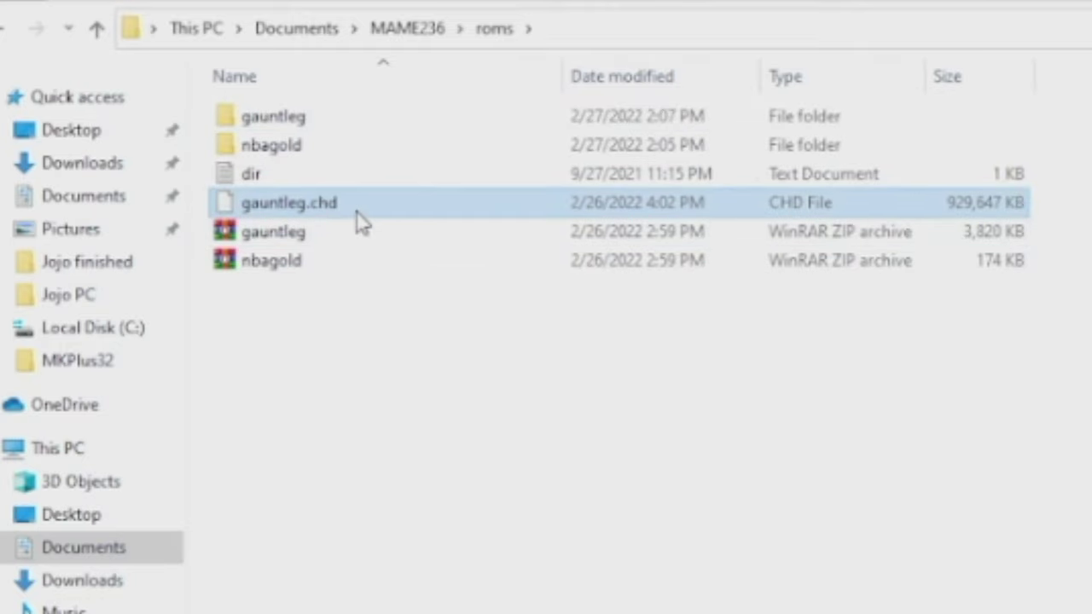
{"action": "left_click_drag", "start_coordinate": [363, 221], "coordinate": [348, 115]}
Start MAME from the MAME236 folder, launch Gauntlet Legends (version 1.6), insert two coins and start as player 1
{"action": "left_click", "coordinate": [399, 31]}
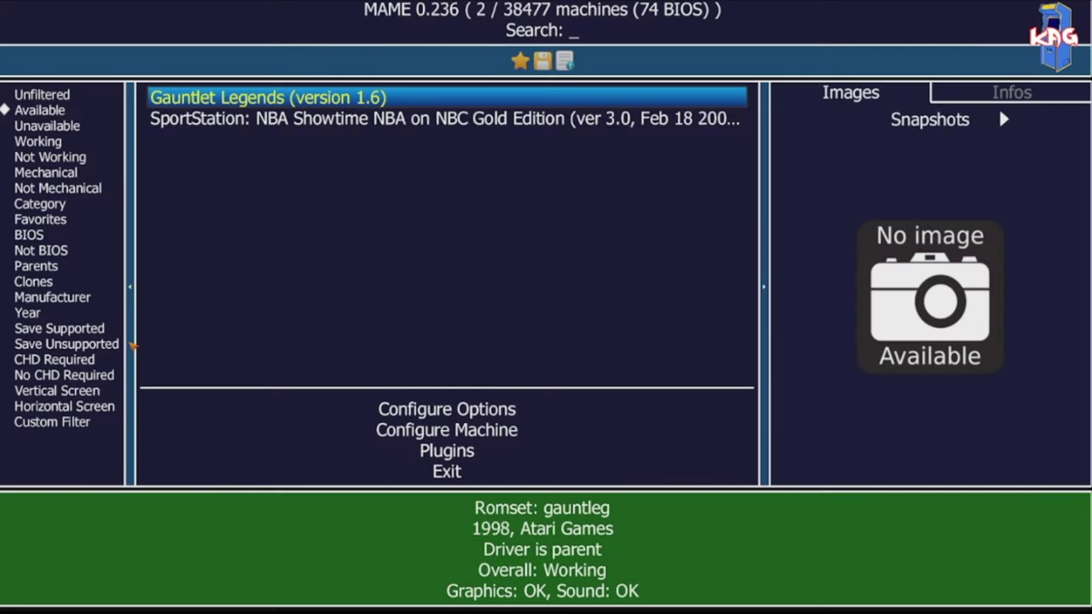
{"action": "key", "text": "Return"}
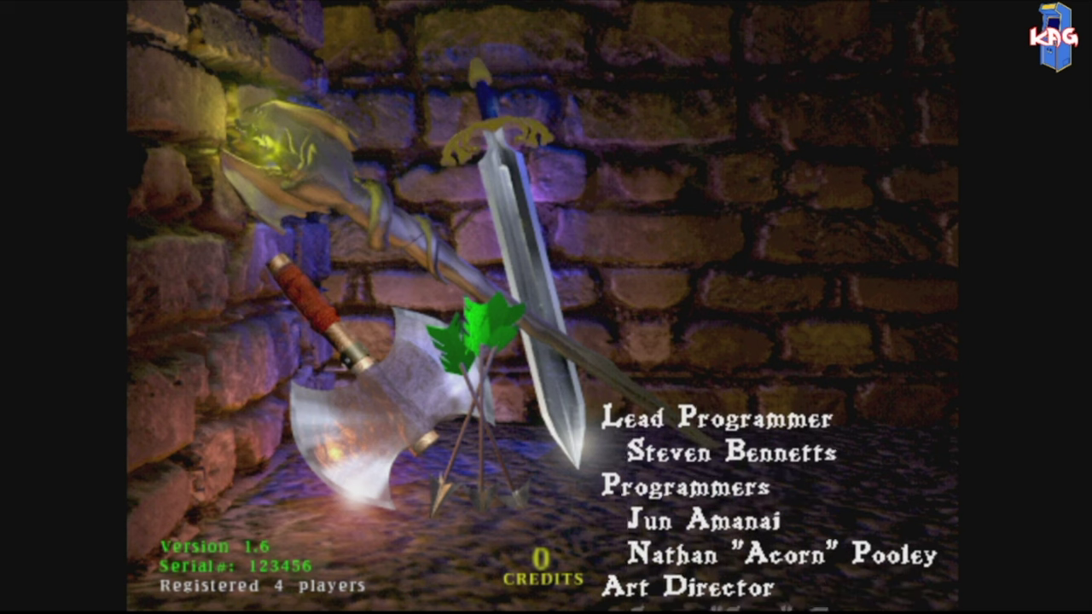
{"action": "key", "text": "5"}
{"action": "key", "text": "5"}
{"action": "key", "text": "1"}
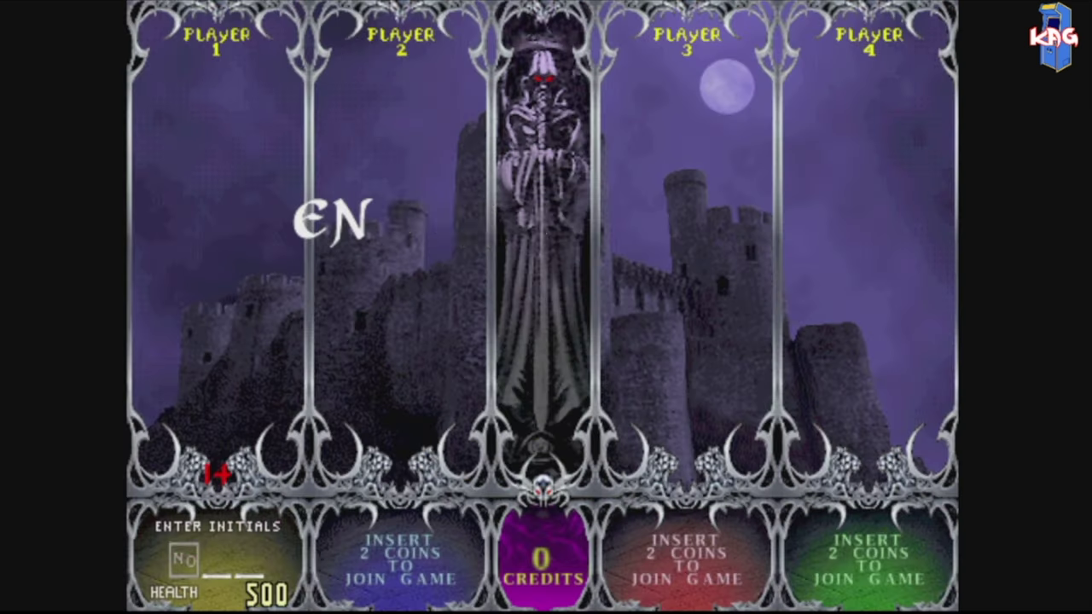